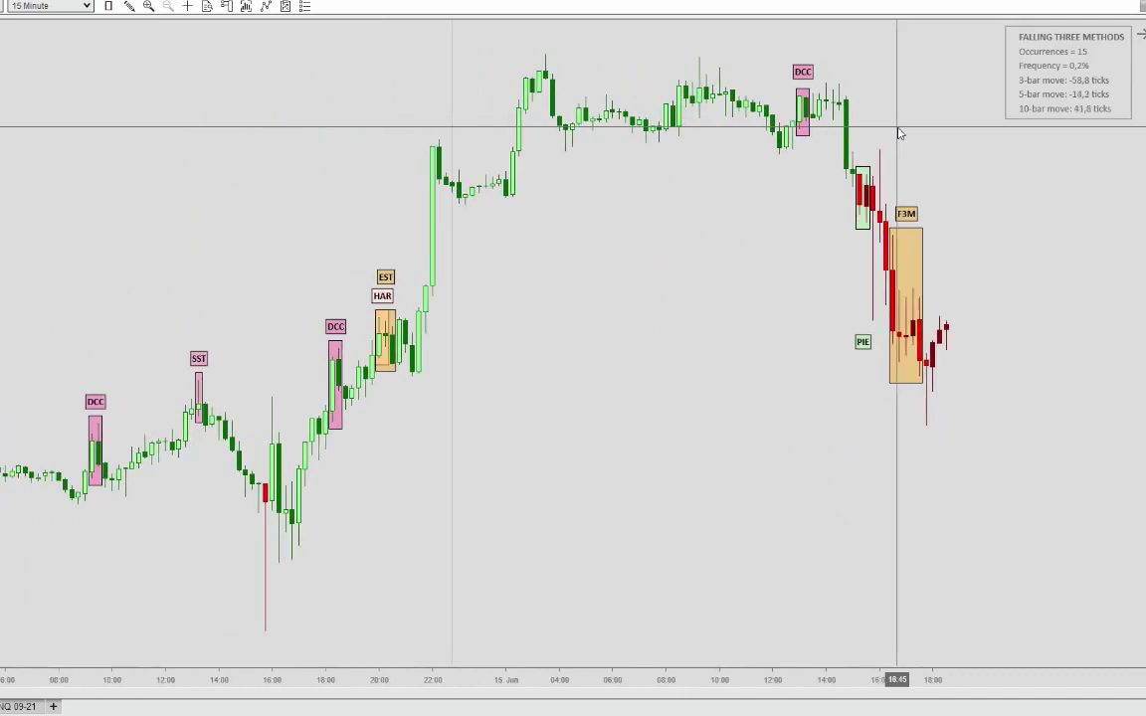
scroll(899, 133, "up", 1)
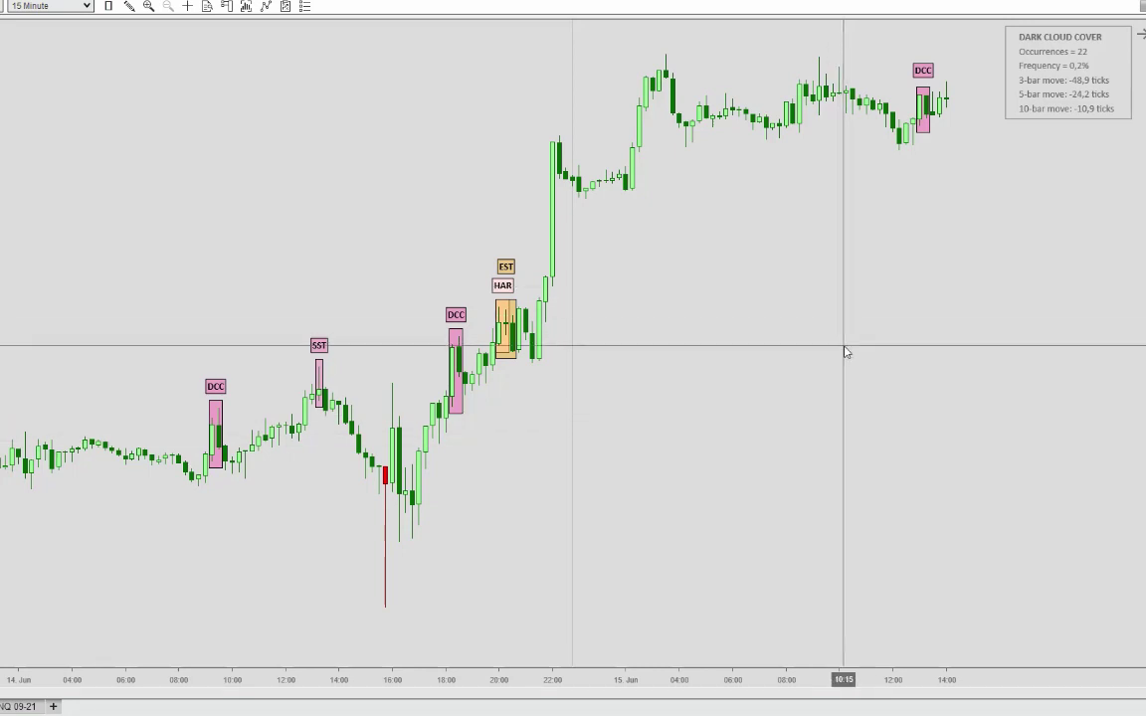
Scroll back to the mid-January bars where the R3M, SST, 3WS and HAR patterns are boxed
scroll(843, 348, "up", 5)
scroll(845, 351, "down", 6)
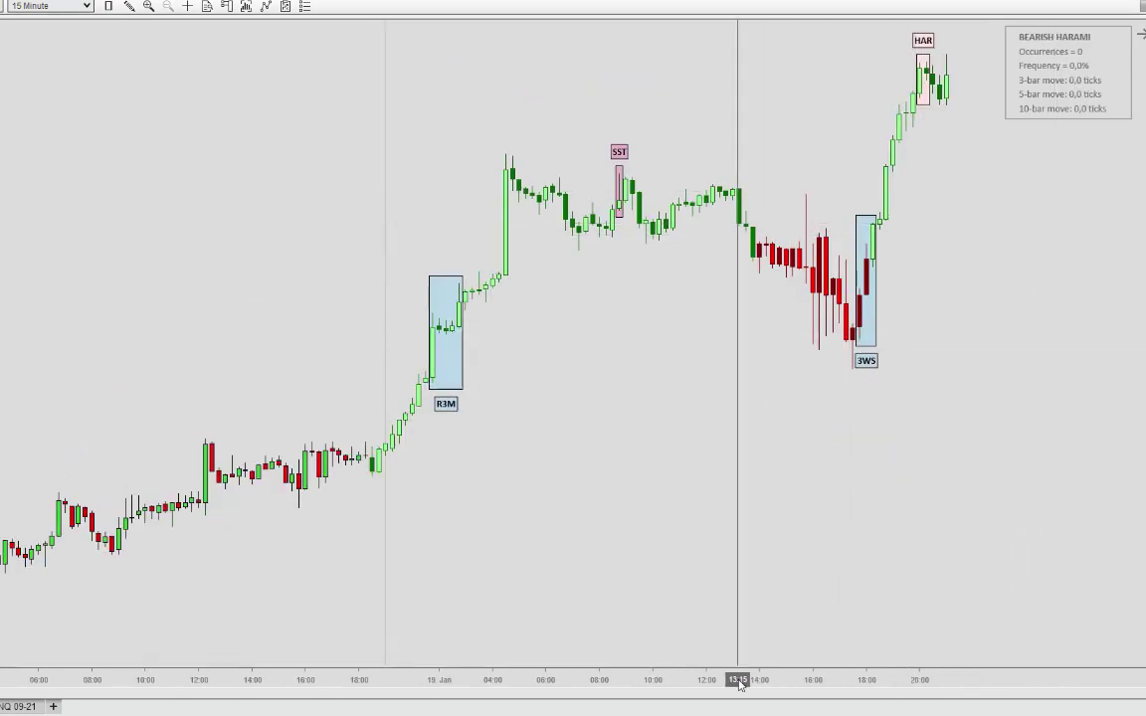
Widen the bars and centre the 19 Jan R3M box, whose stats show 1 occurrence at 1,0%
left_click_drag(737, 683, 435, 683)
scroll(379, 492, "up", 3)
scroll(379, 491, "up", 6)
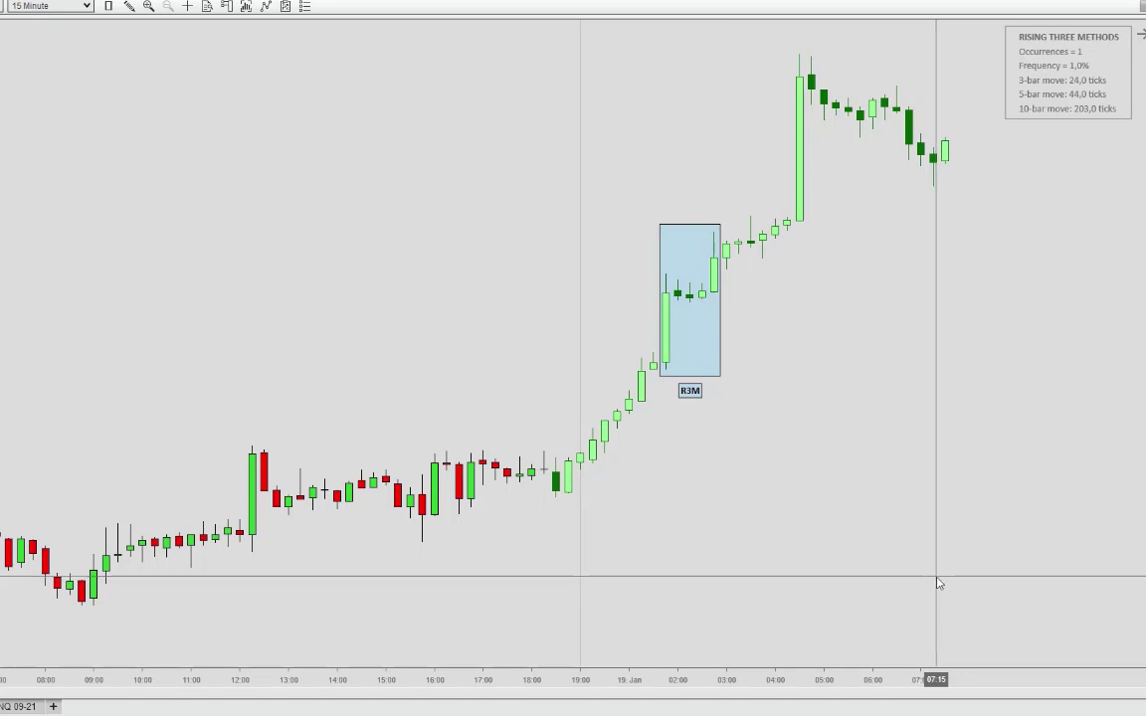
scroll(938, 583, "up", 5)
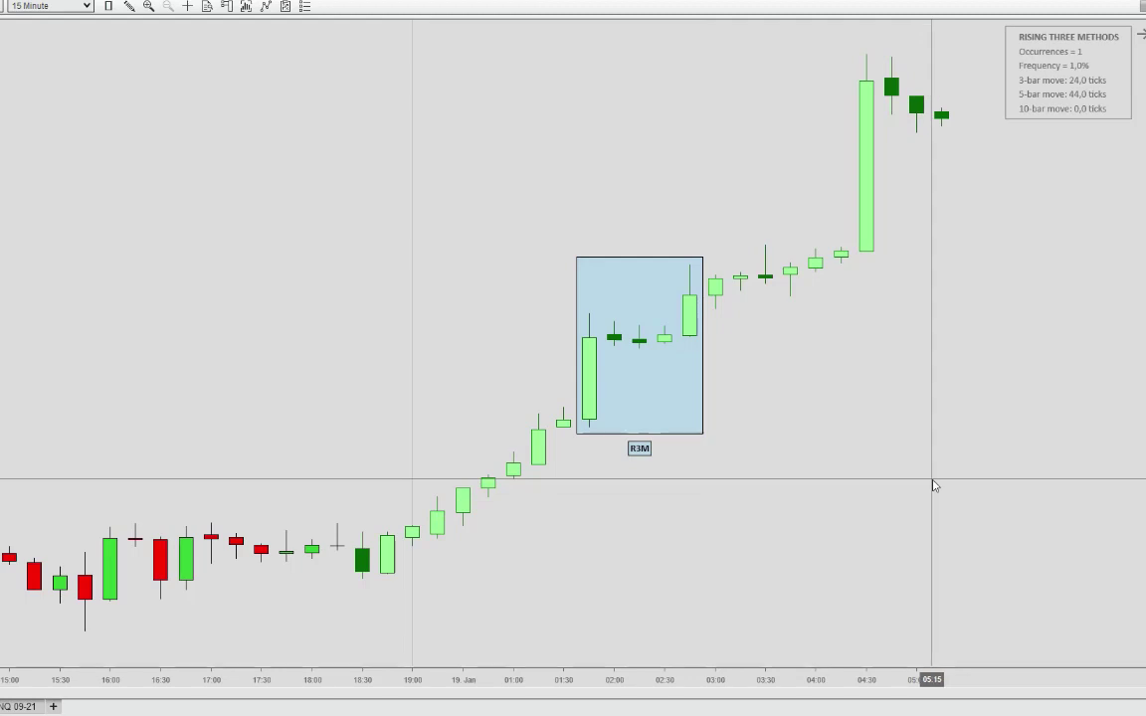
scroll(933, 486, "up", 3)
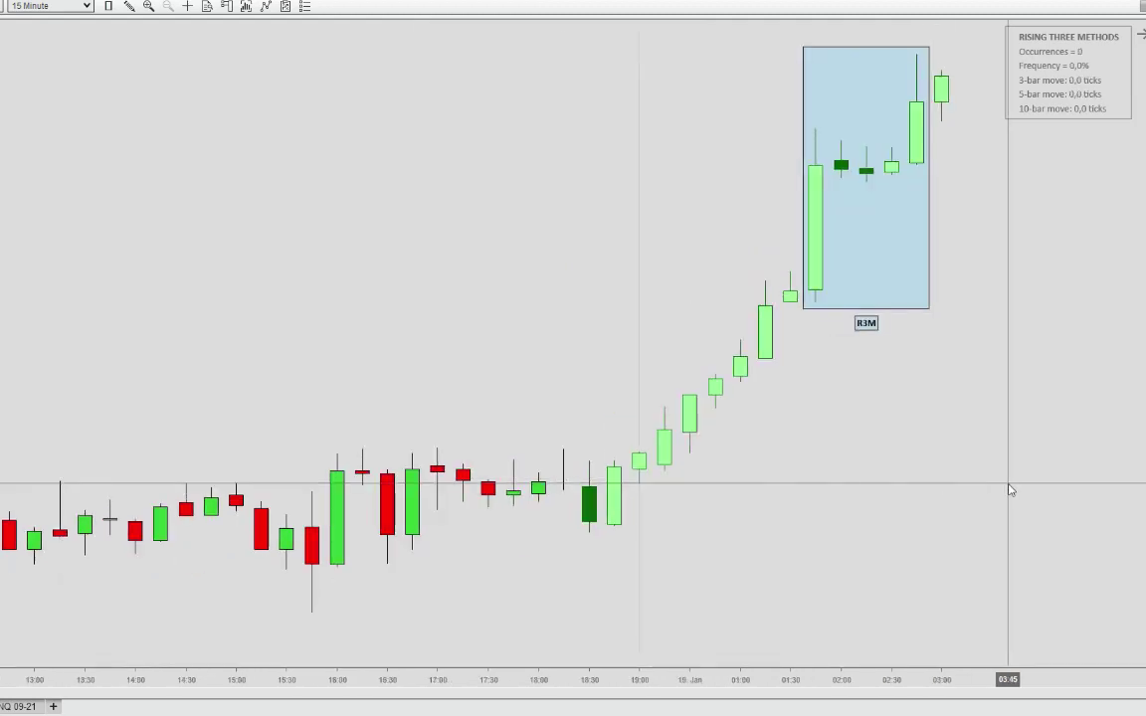
scroll(1019, 185, "down", 3)
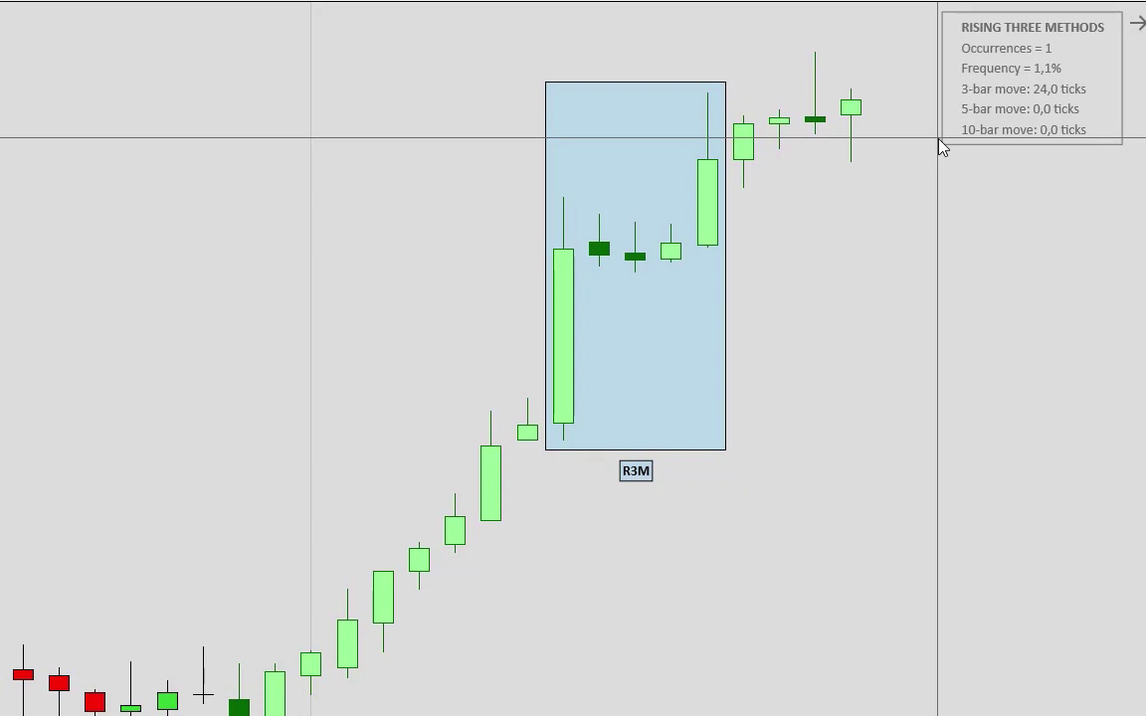
scroll(943, 147, "down", 1)
scroll(943, 146, "down", 1)
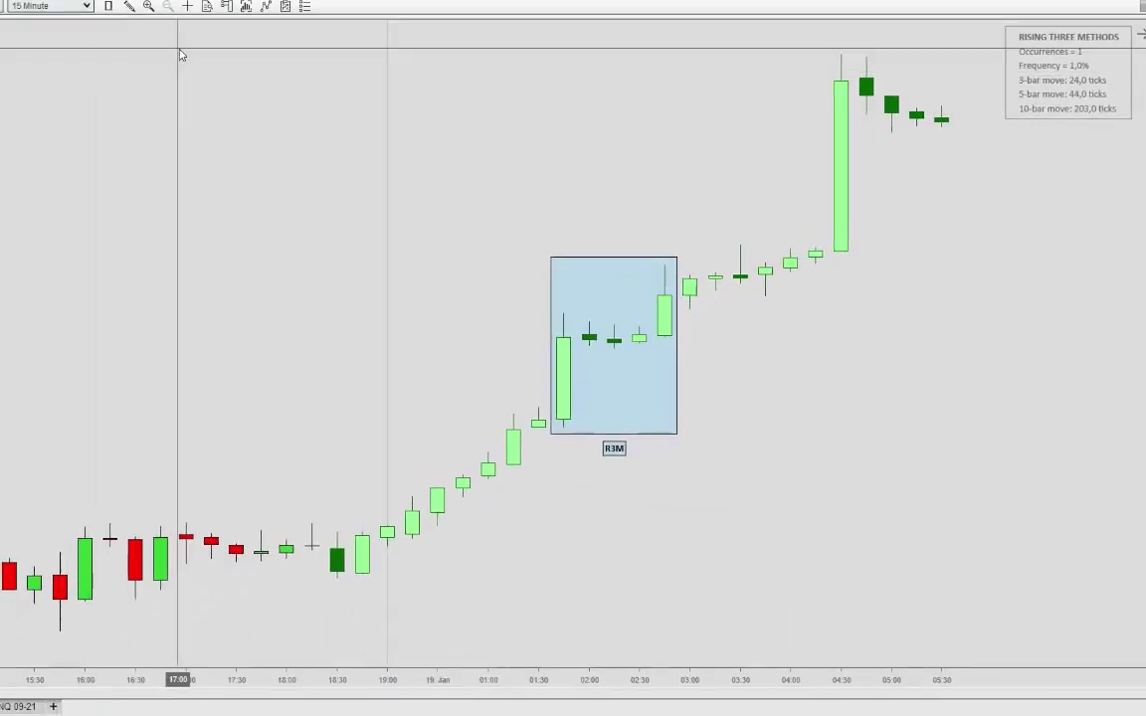
Inspect individual bar values in the Data Box, then close it with Ctrl+D
left_click(207, 6)
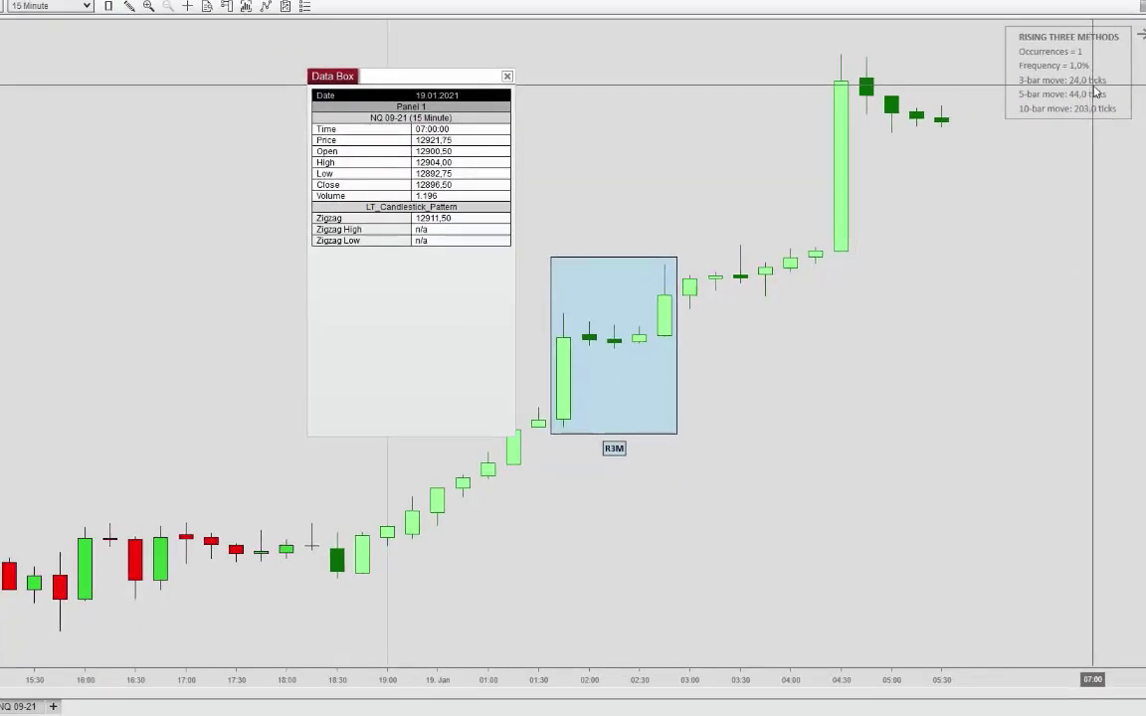
key("ctrl+d")
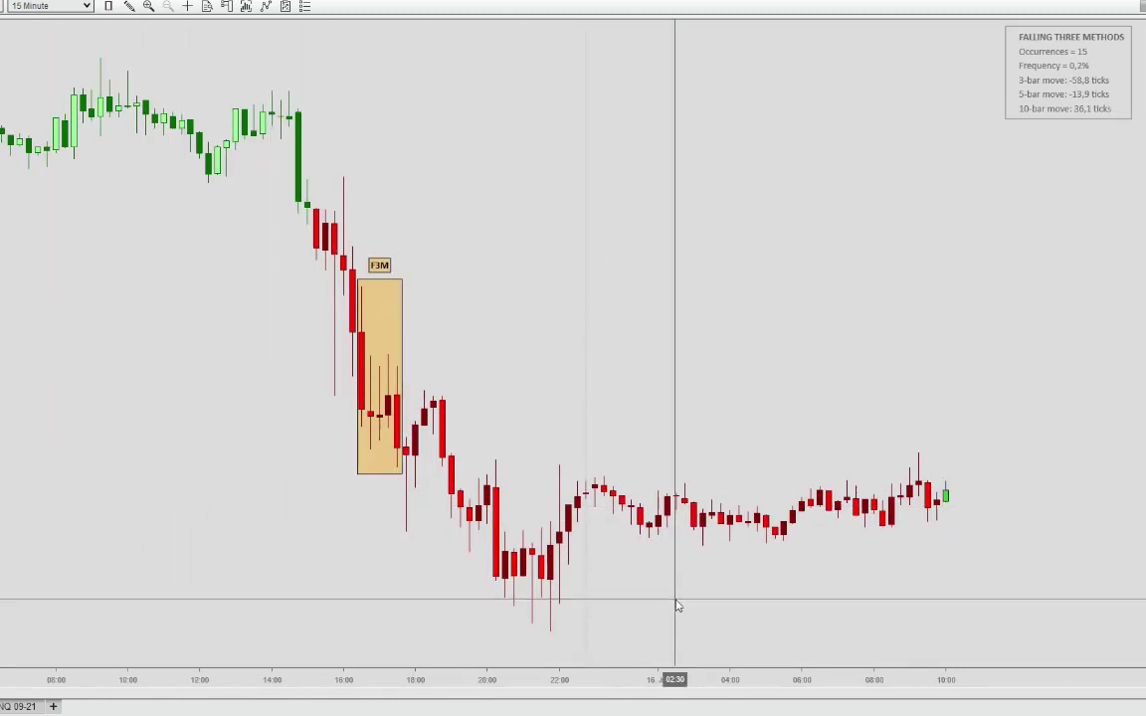
Set the chart's Data Series to load 1500 days of history
double_click(522, 564)
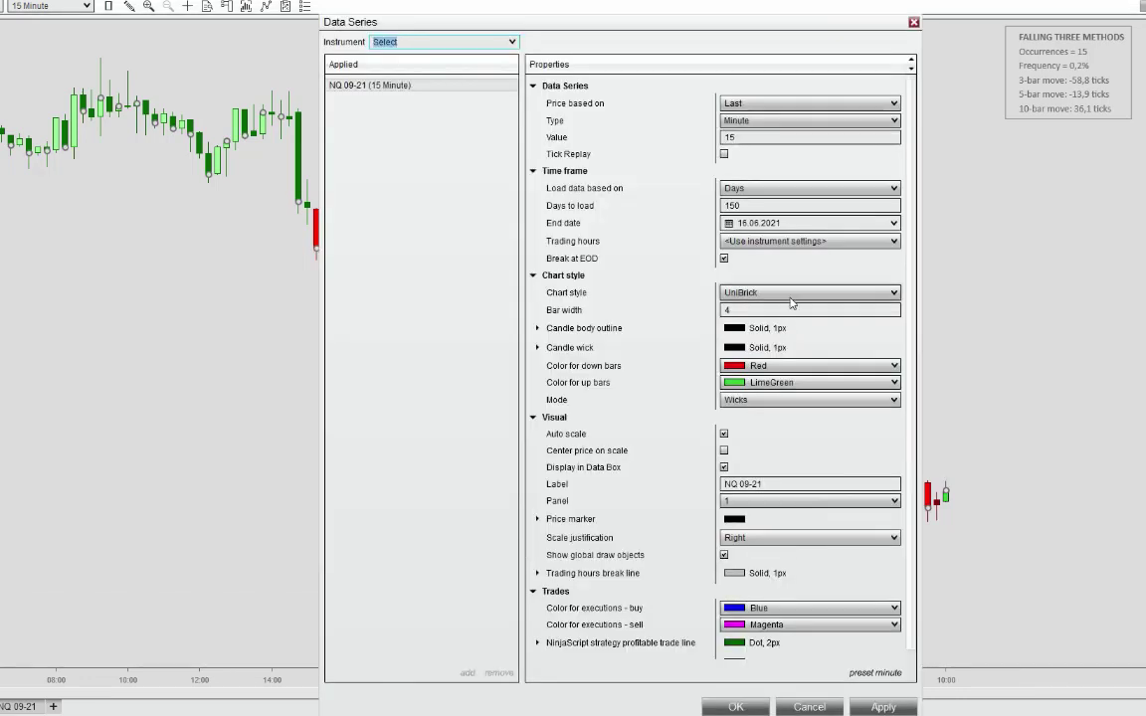
left_click(761, 205)
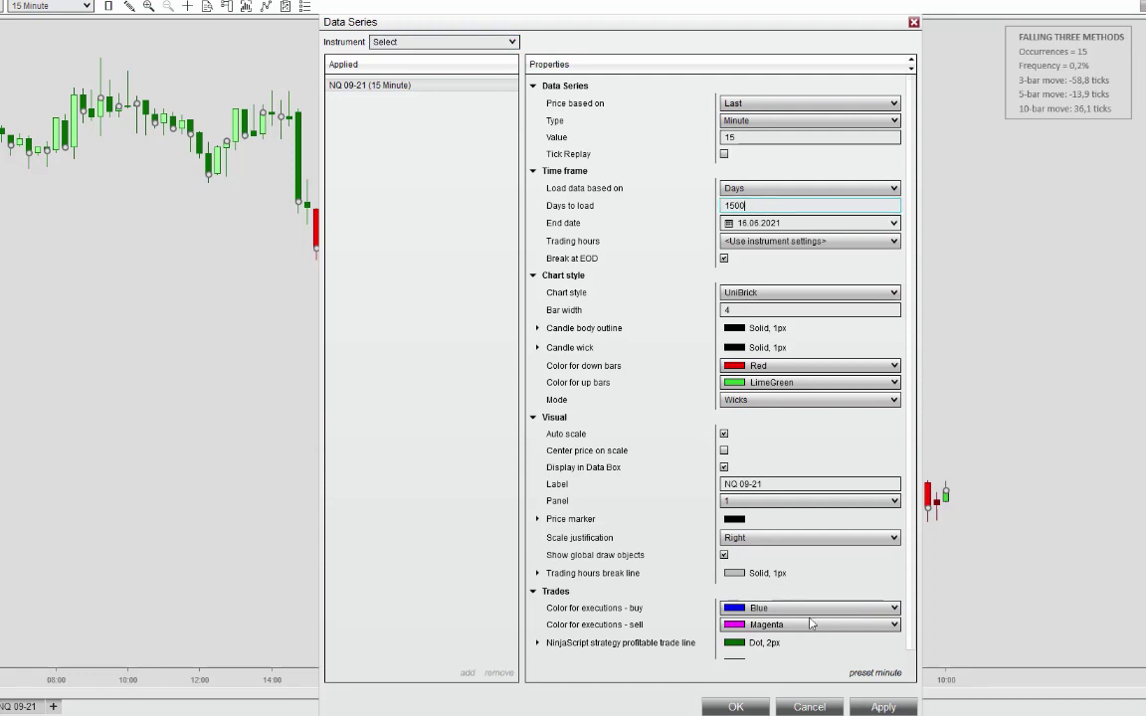
key("Return")
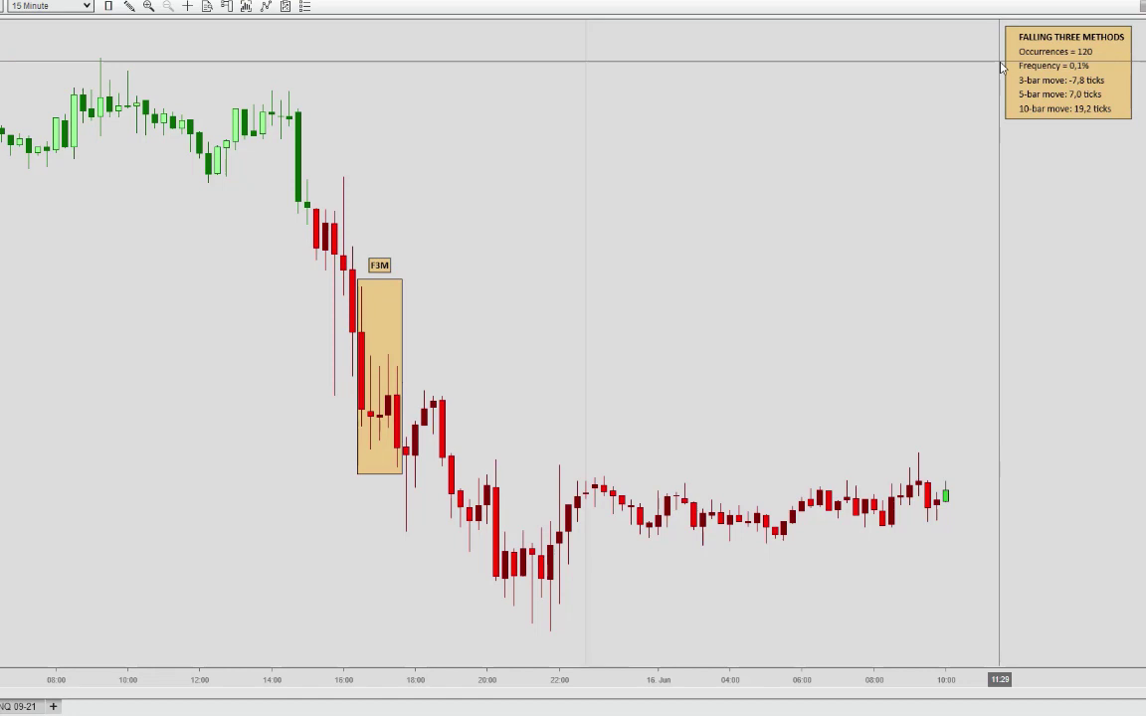
right_click(889, 186)
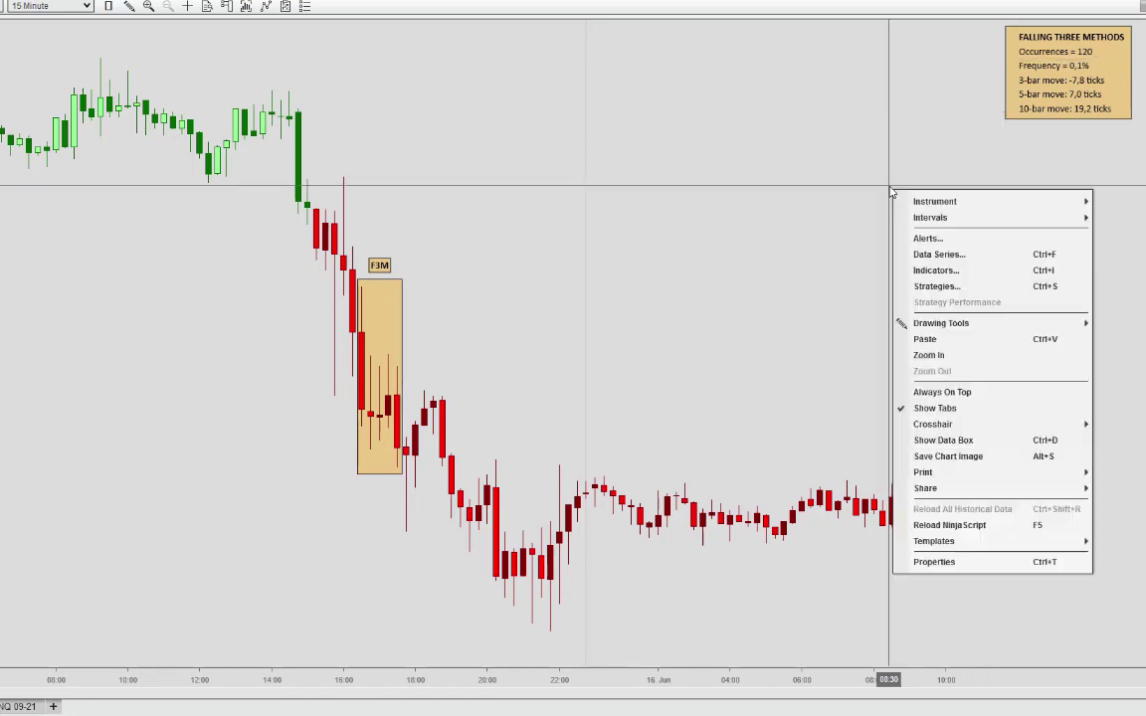
left_click(951, 277)
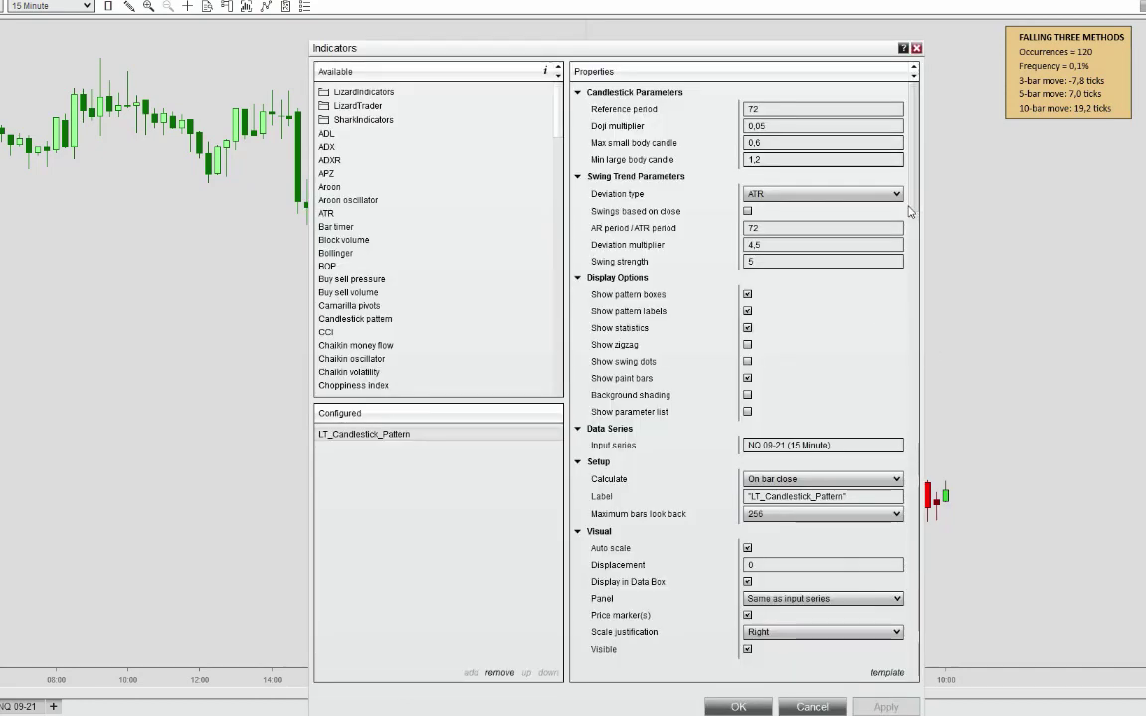
scroll(893, 519, "down", 20)
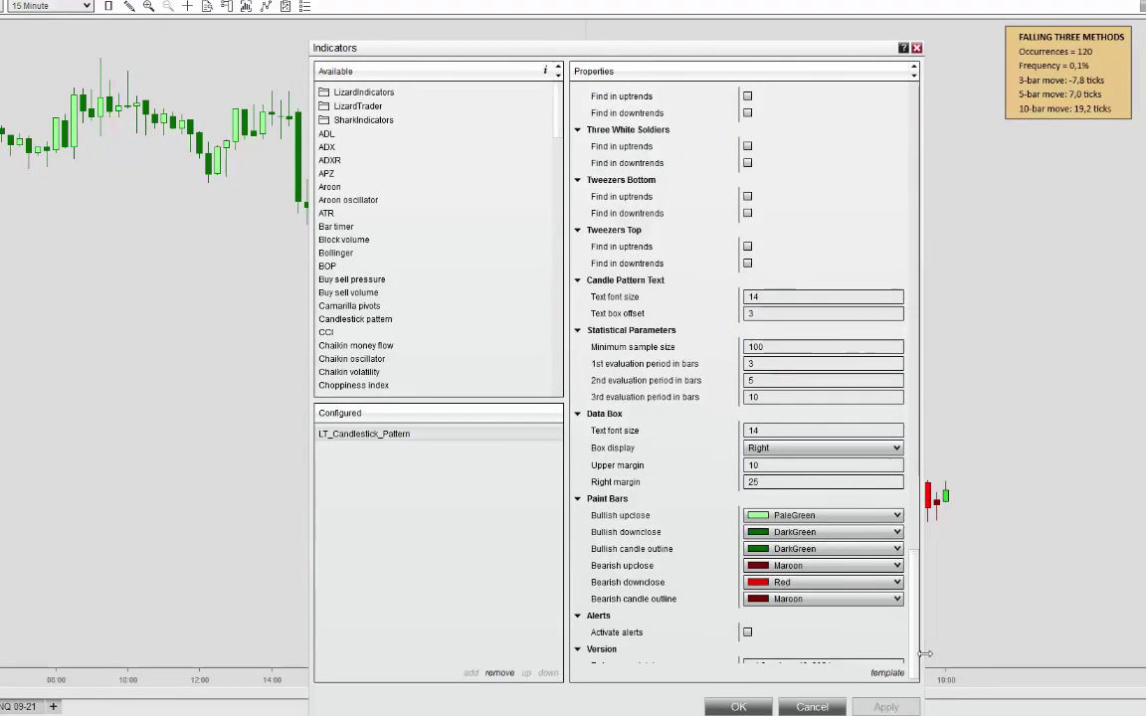
left_click(762, 346)
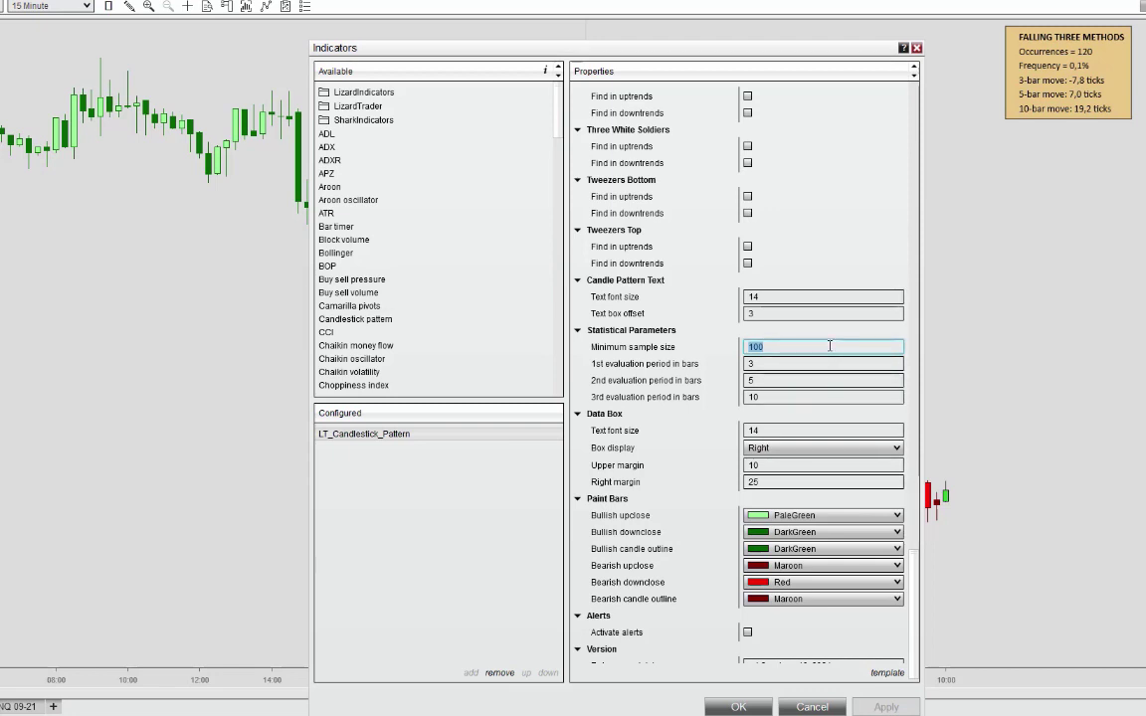
key("Return")
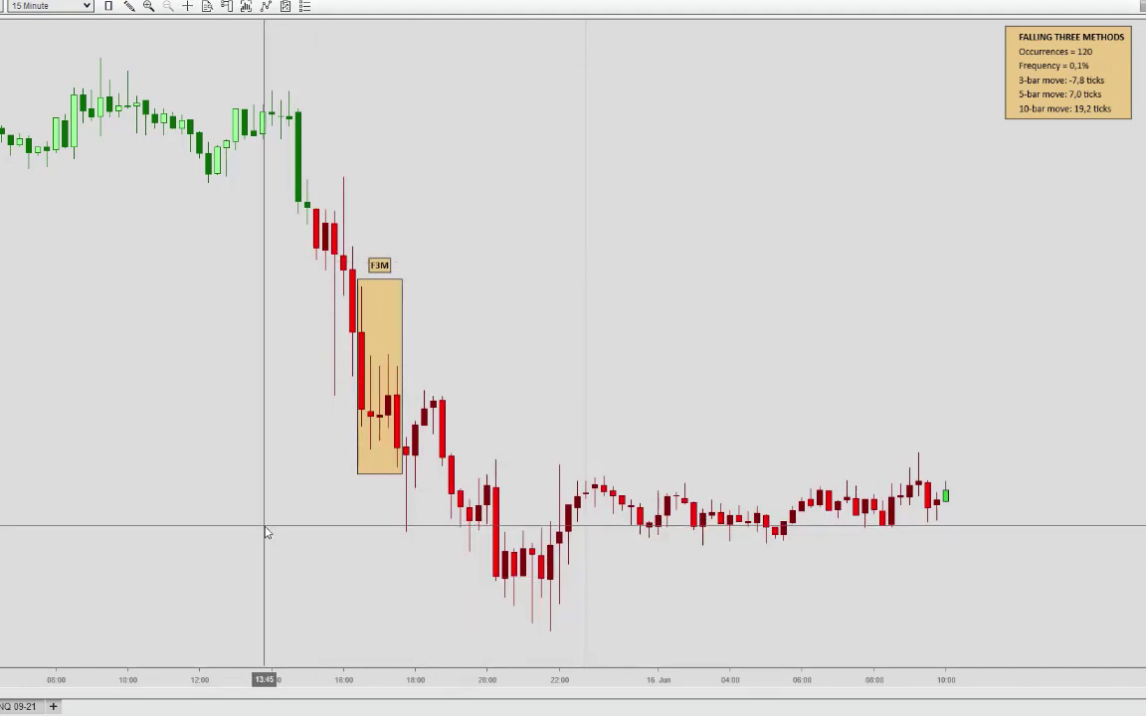
Widen the bars around the F3M pattern and bring up the LT_Candlestick_Pattern indicator settings
scroll(273, 517, "up", 10)
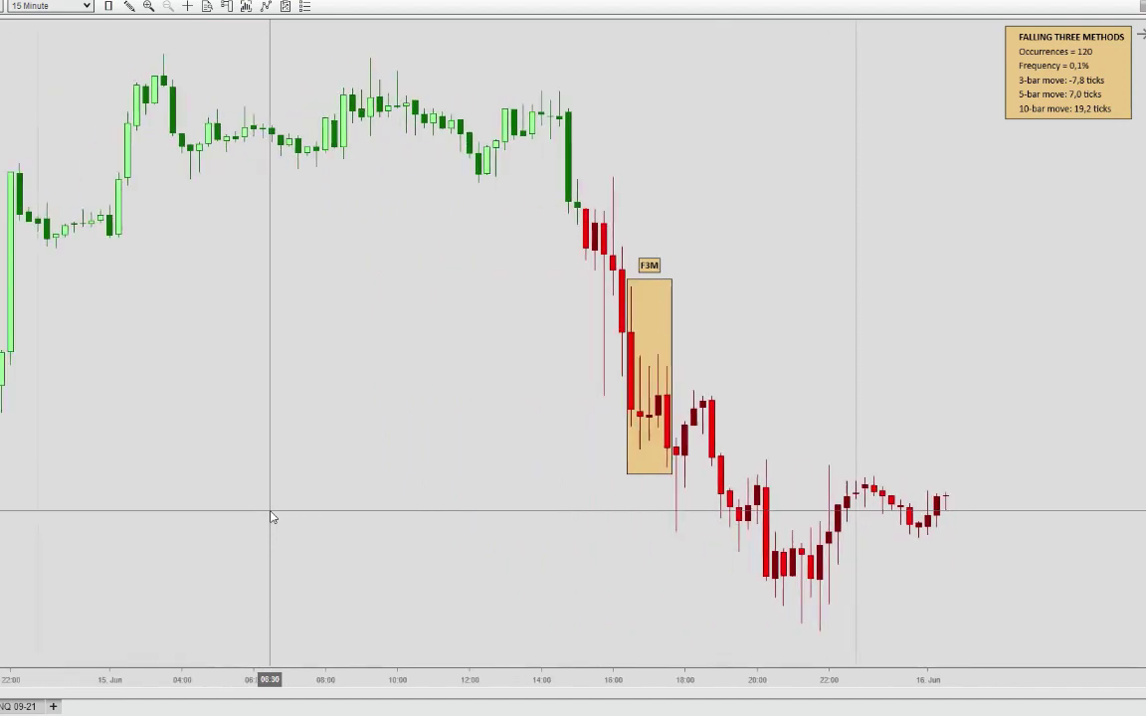
left_click_drag(708, 678, 196, 661)
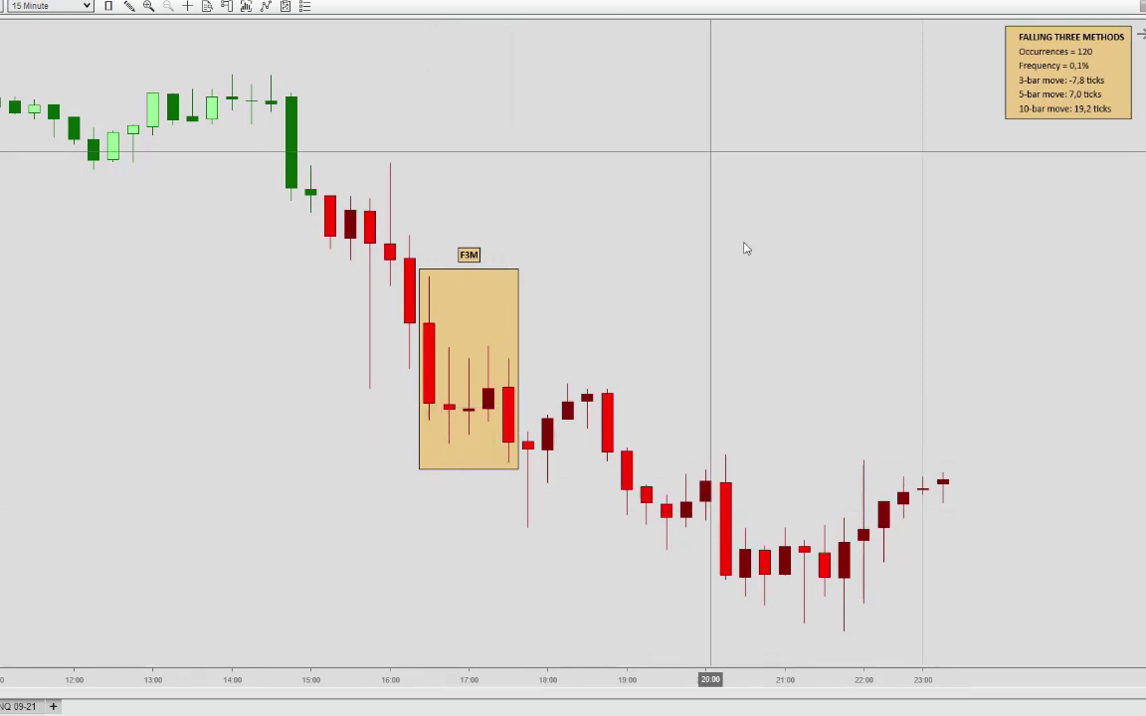
key("ctrl+i")
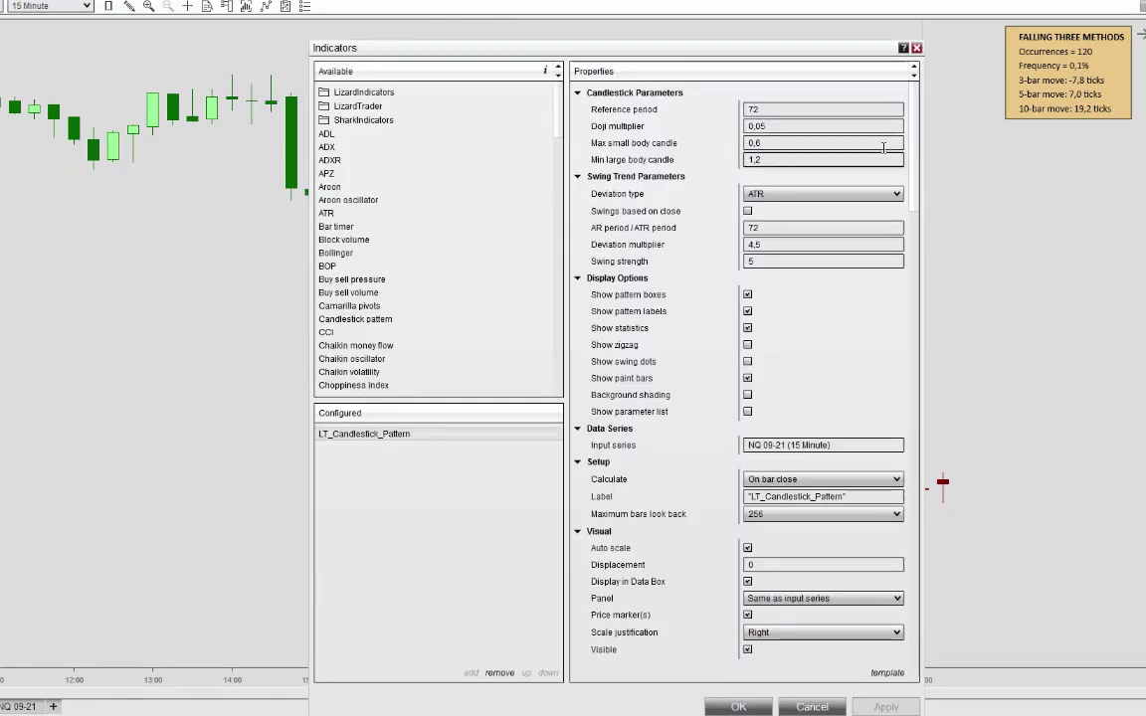
Try a max small body candle of 0,8 and min large body candle of 1
double_click(768, 110)
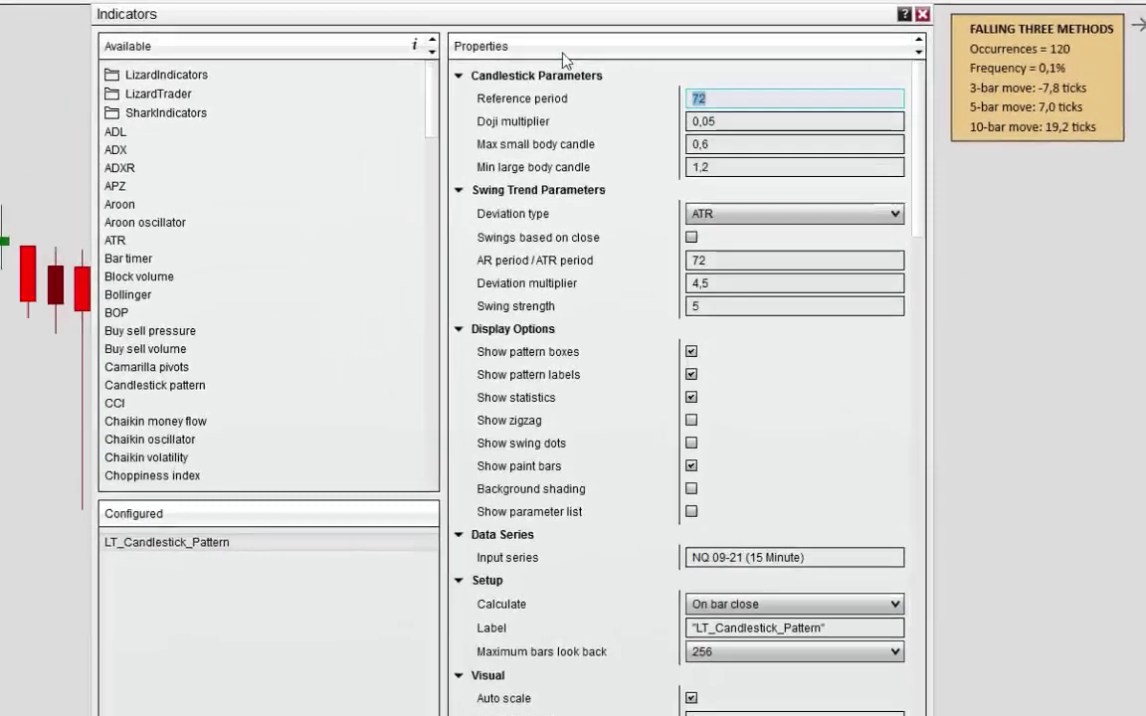
left_click(699, 148)
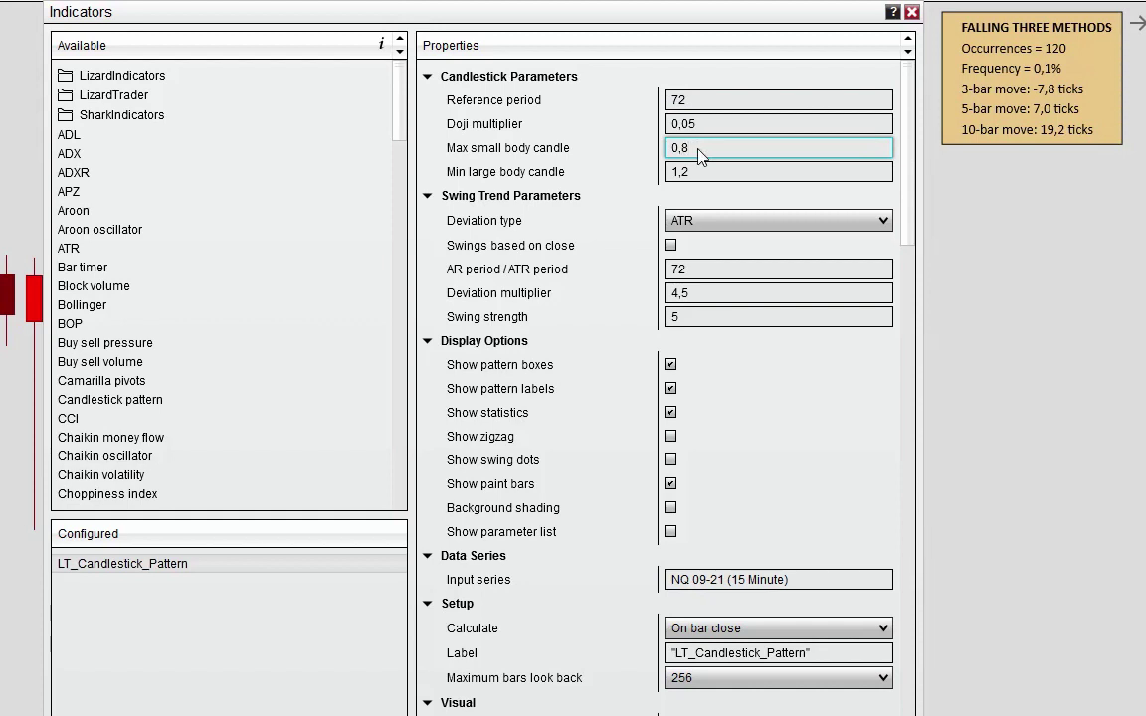
left_click(699, 171)
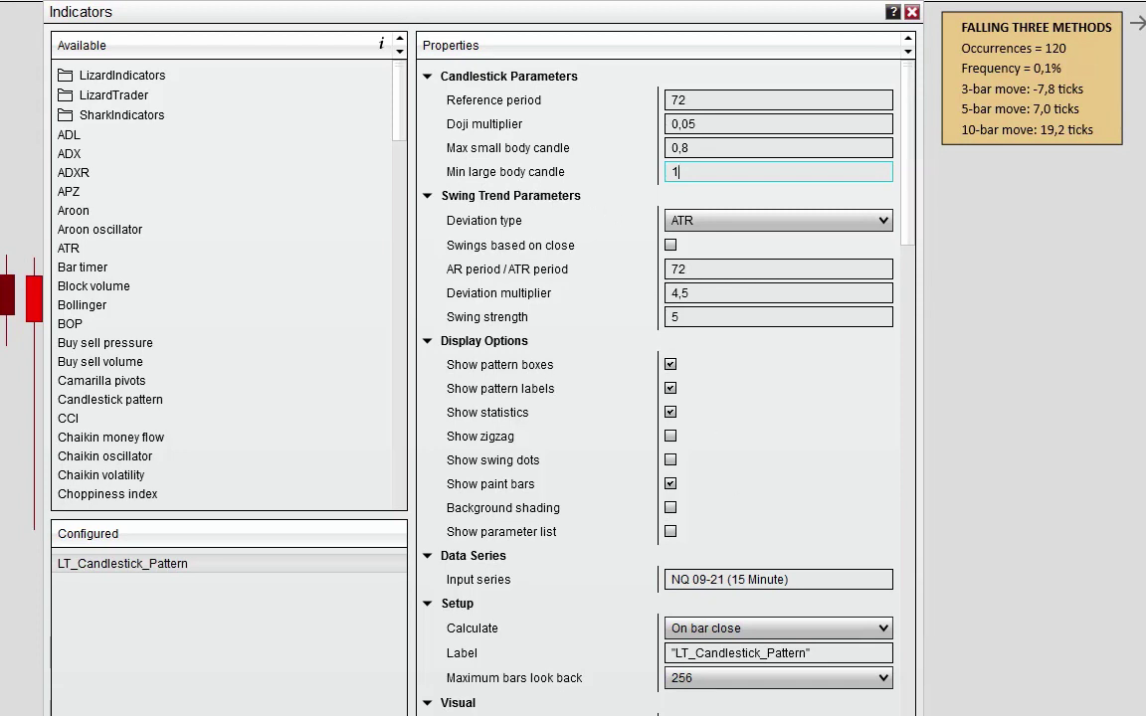
key("Return")
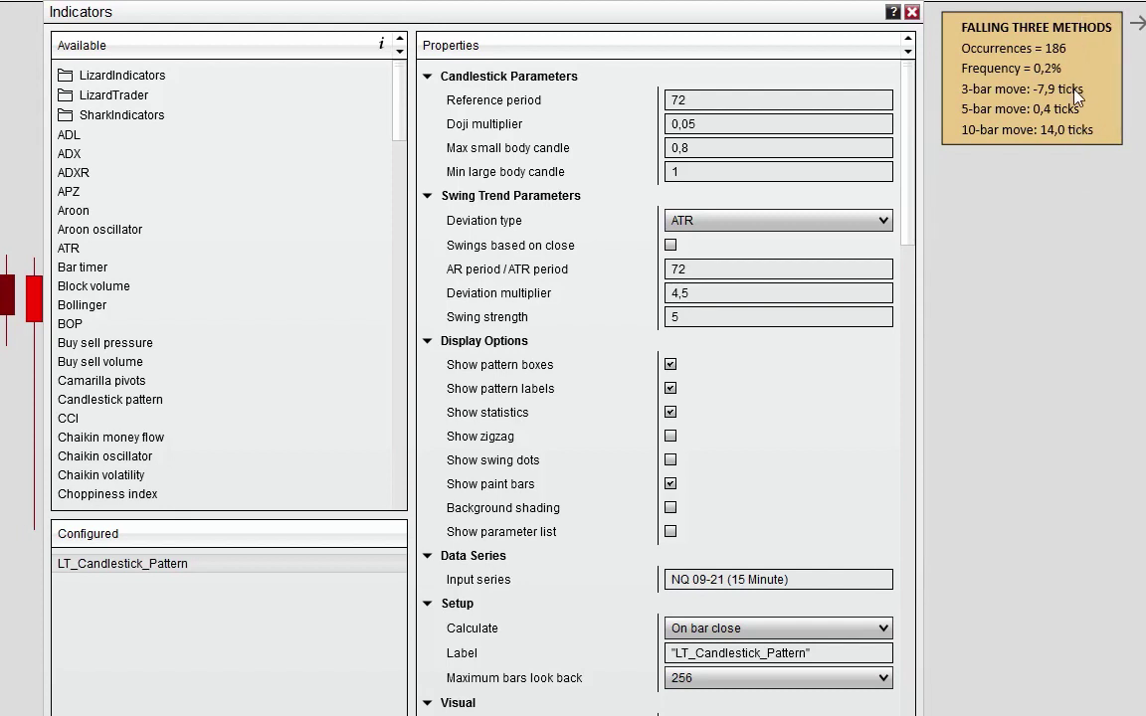
Restore max small body 0,6 and min large body 1,2 and apply them
left_click(731, 147)
key("BackSpace")
type("6")
left_click(757, 172)
type(",2")
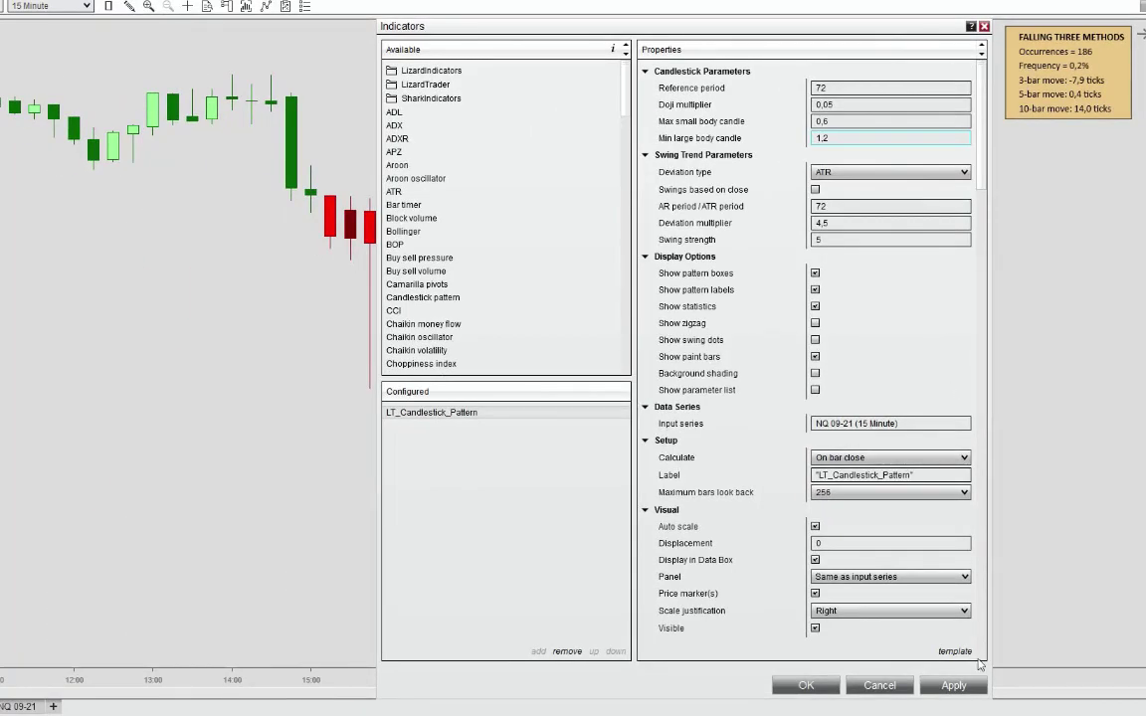
left_click(954, 685)
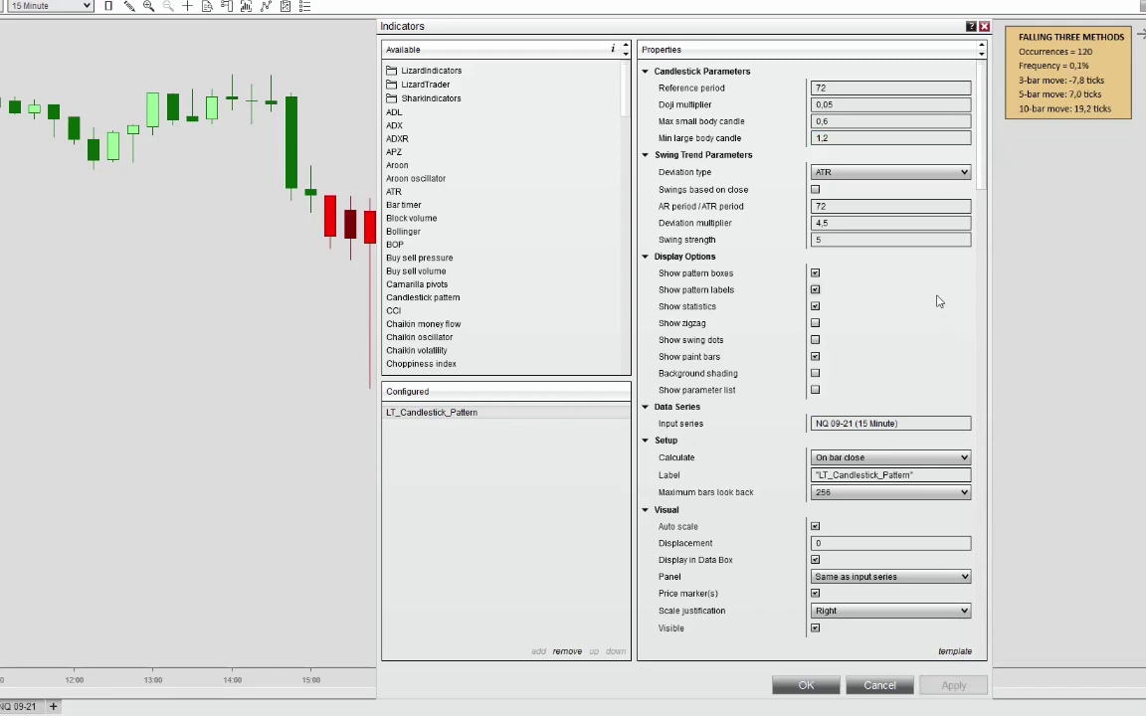
Change the reference period from 72 to 250 and apply, giving 107 F3M occurrences
double_click(935, 87)
type("50")
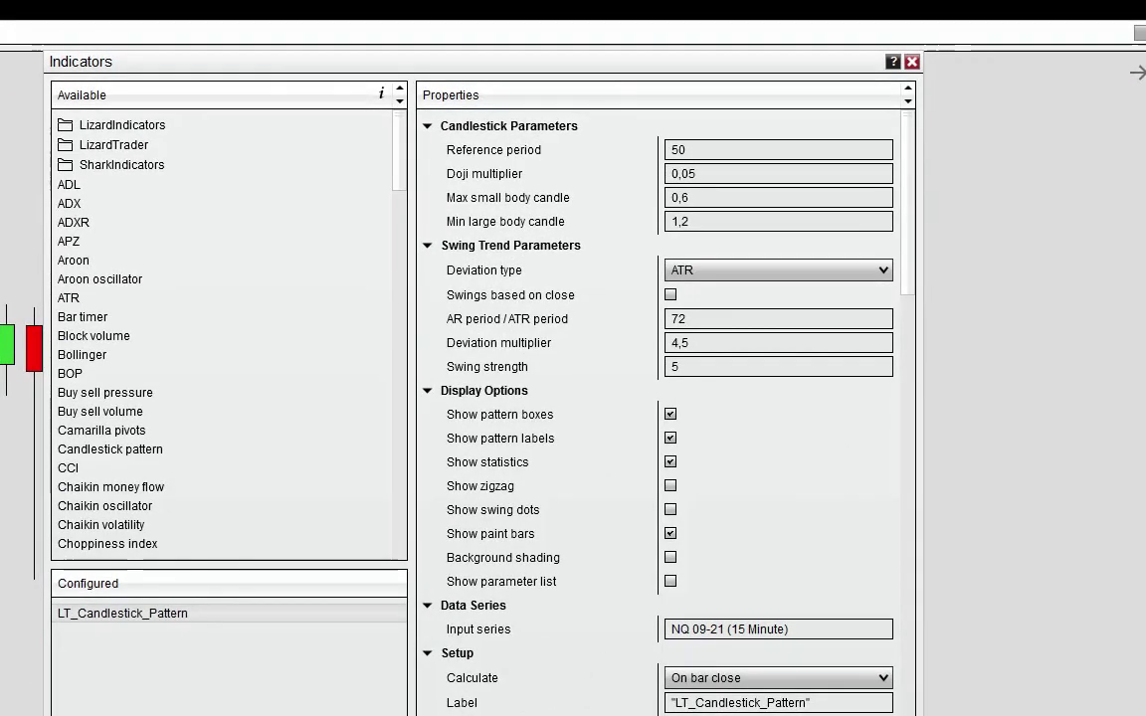
left_click(696, 150)
type("2")
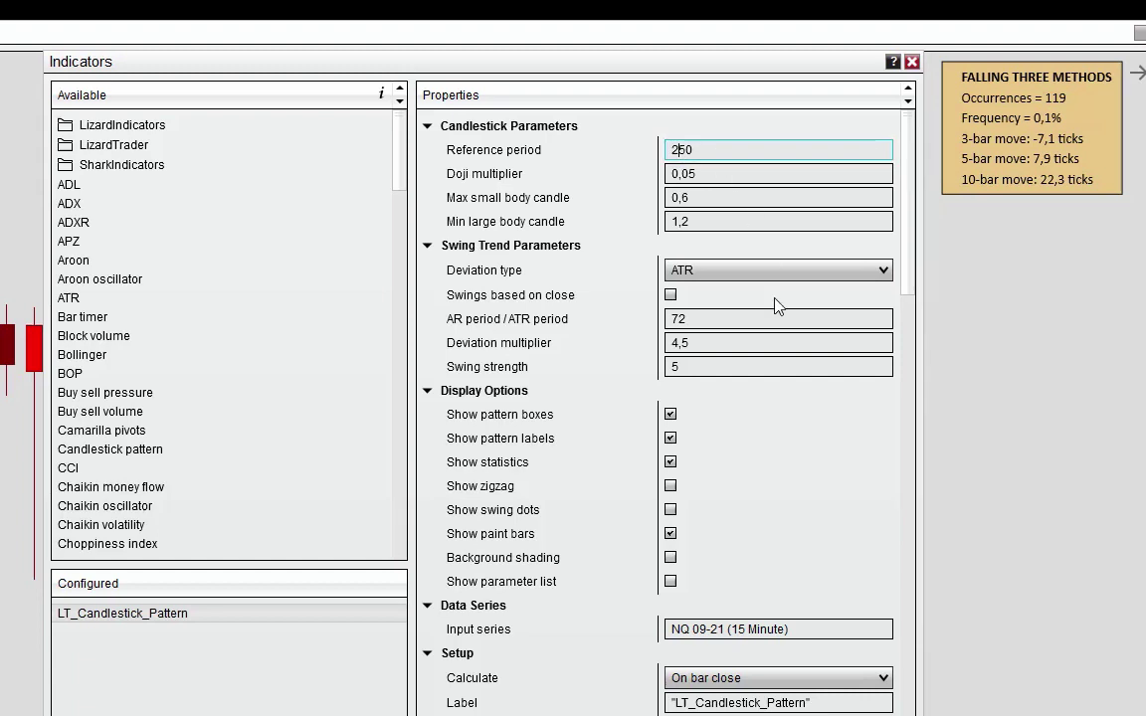
key("Return")
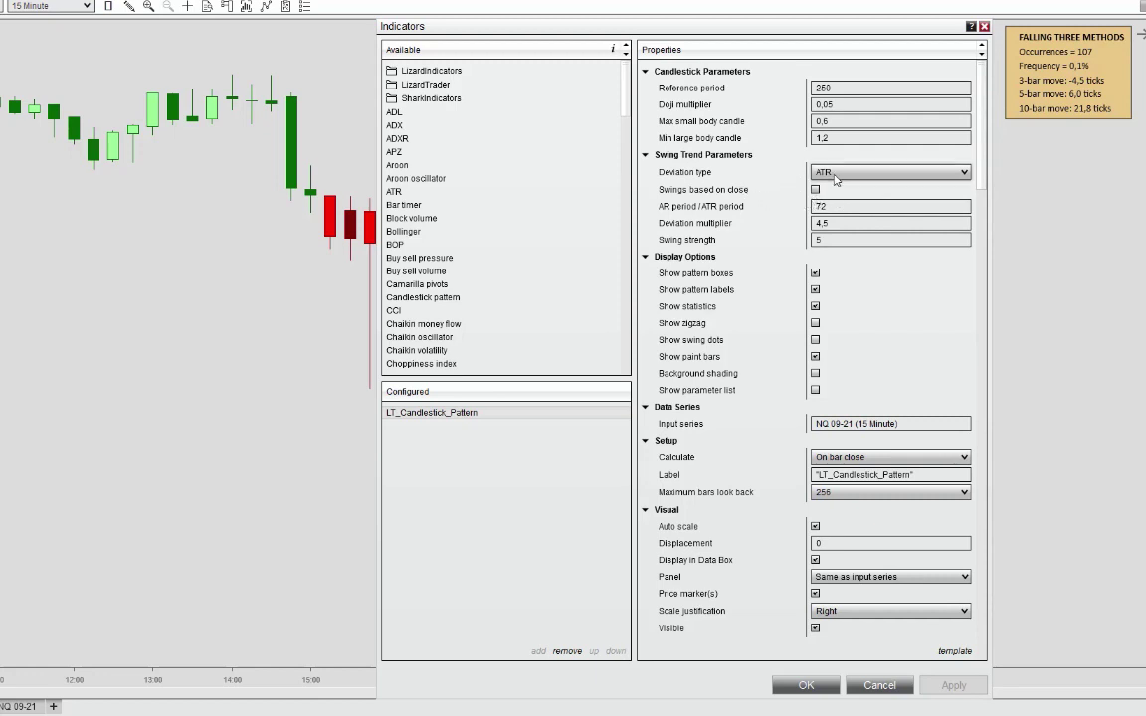
left_click(962, 175)
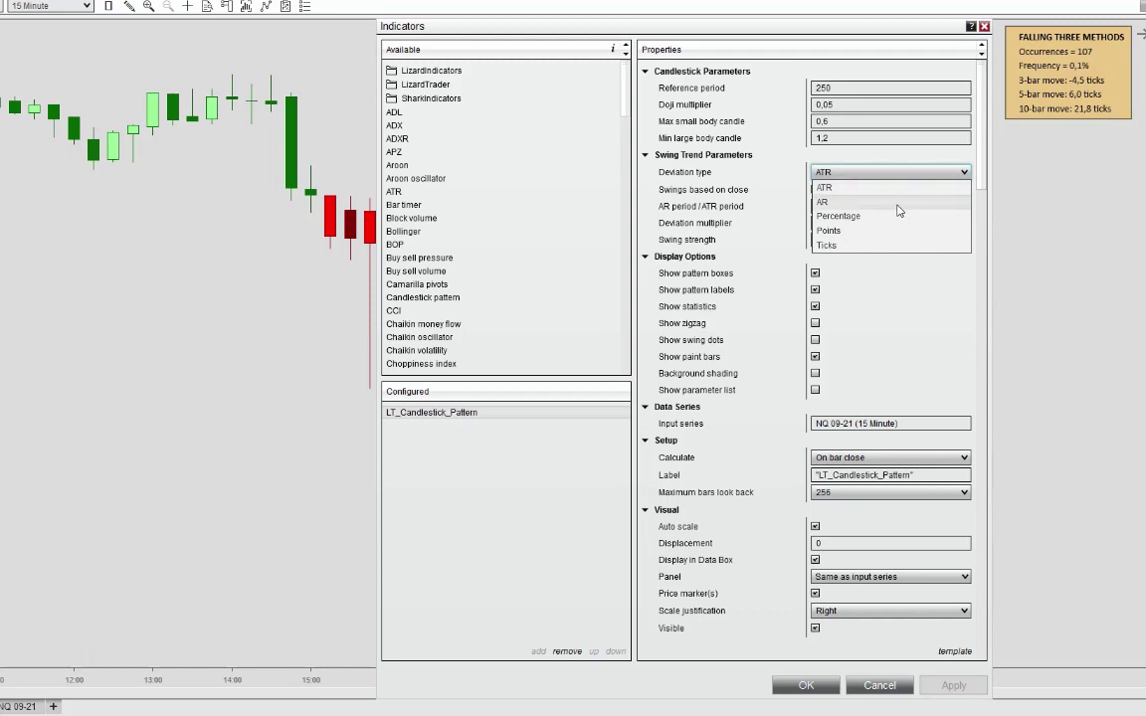
left_click(826, 188)
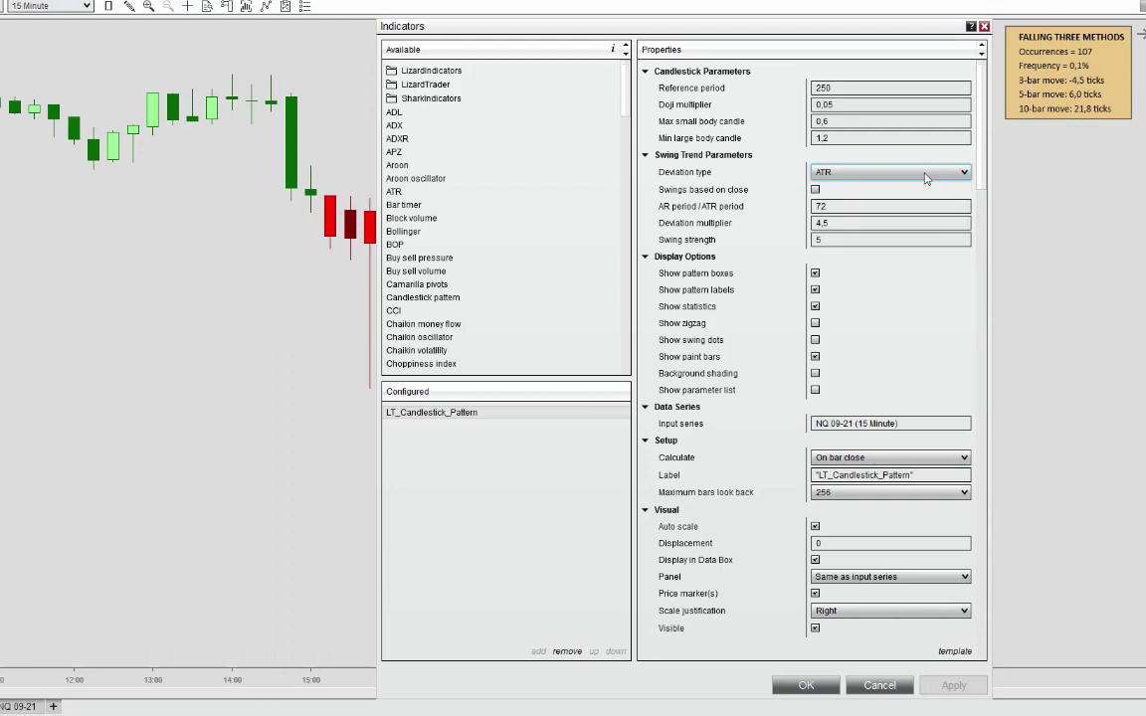
left_click(841, 177)
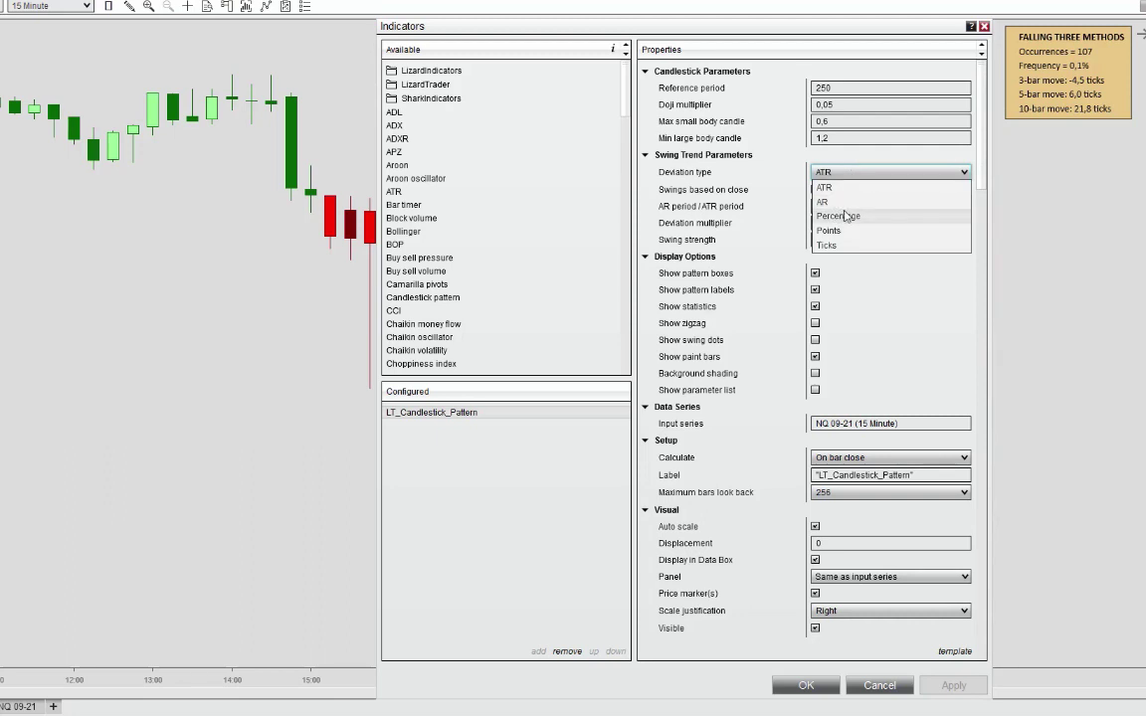
left_click(953, 180)
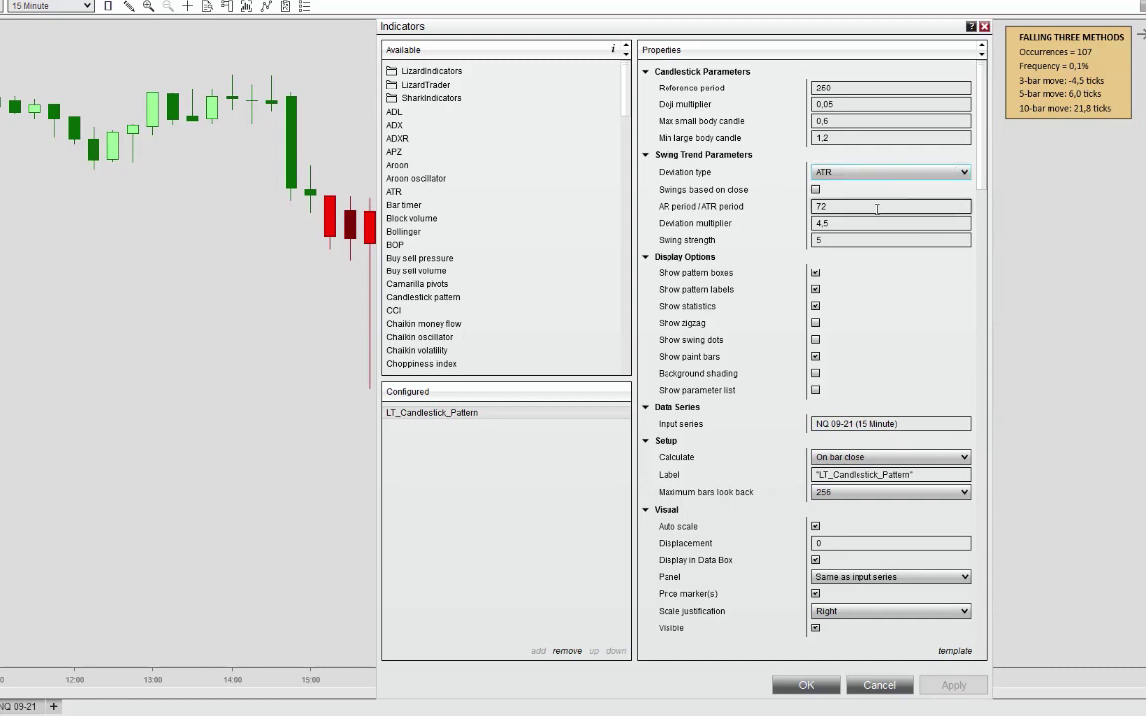
left_click(846, 224)
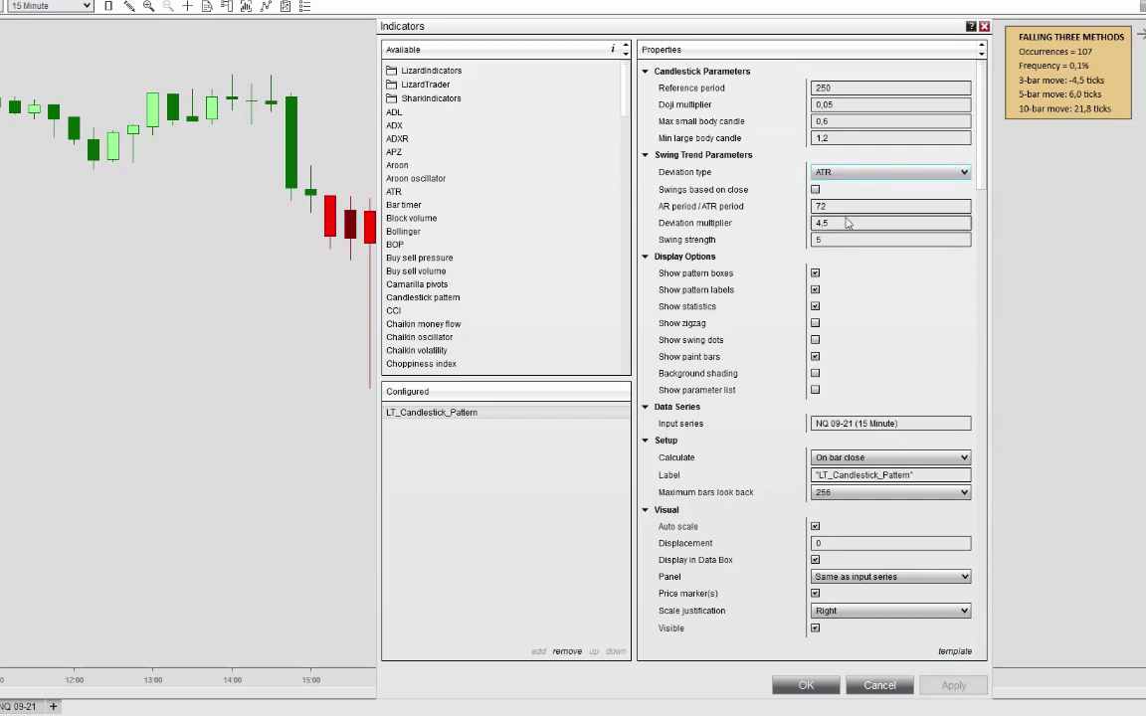
double_click(823, 227)
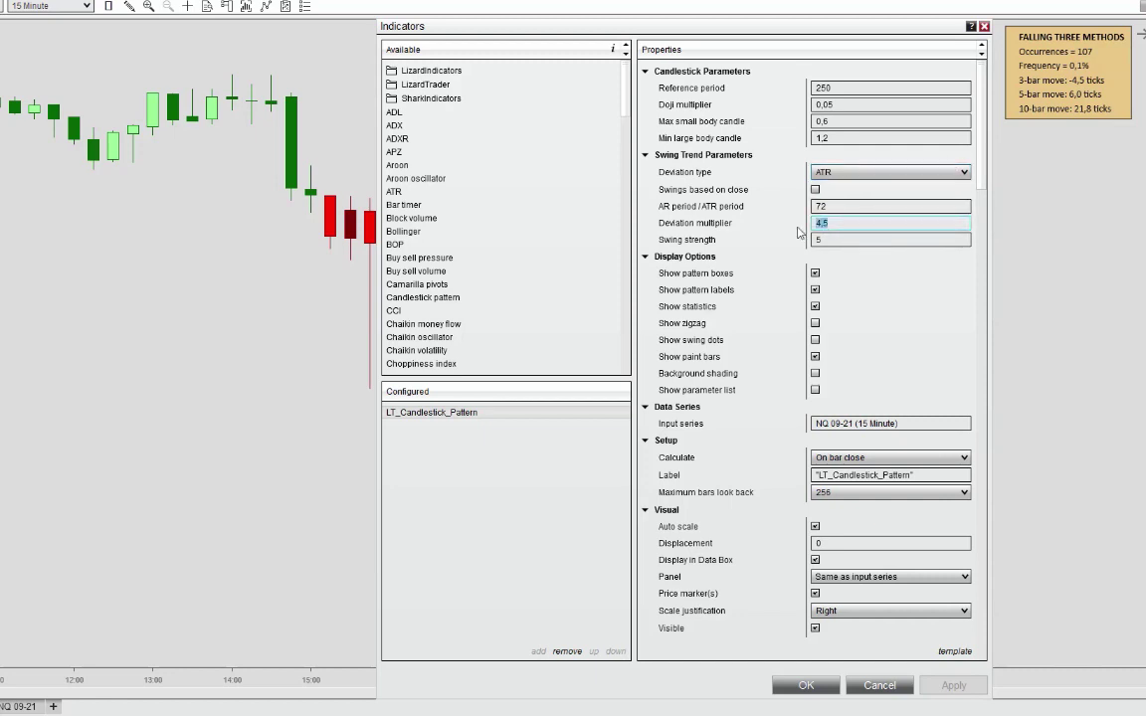
left_click(838, 222)
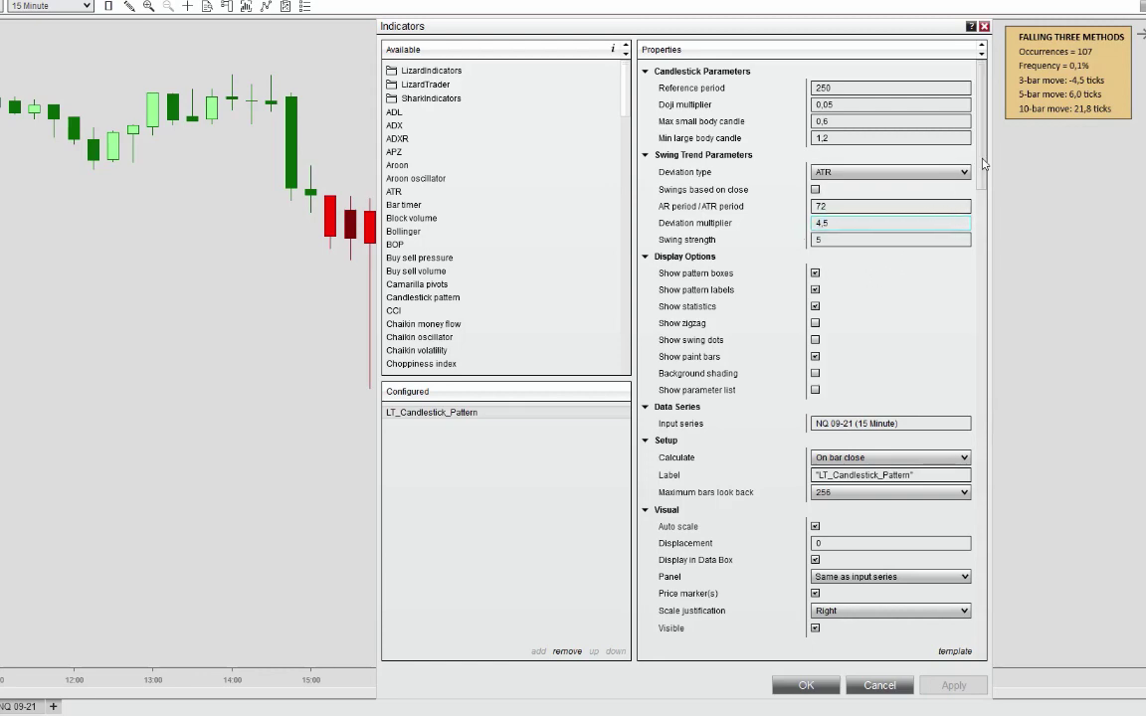
Scroll through the pattern options in Properties and confirm the indicator settings with OK
left_click_drag(980, 178, 1010, 449)
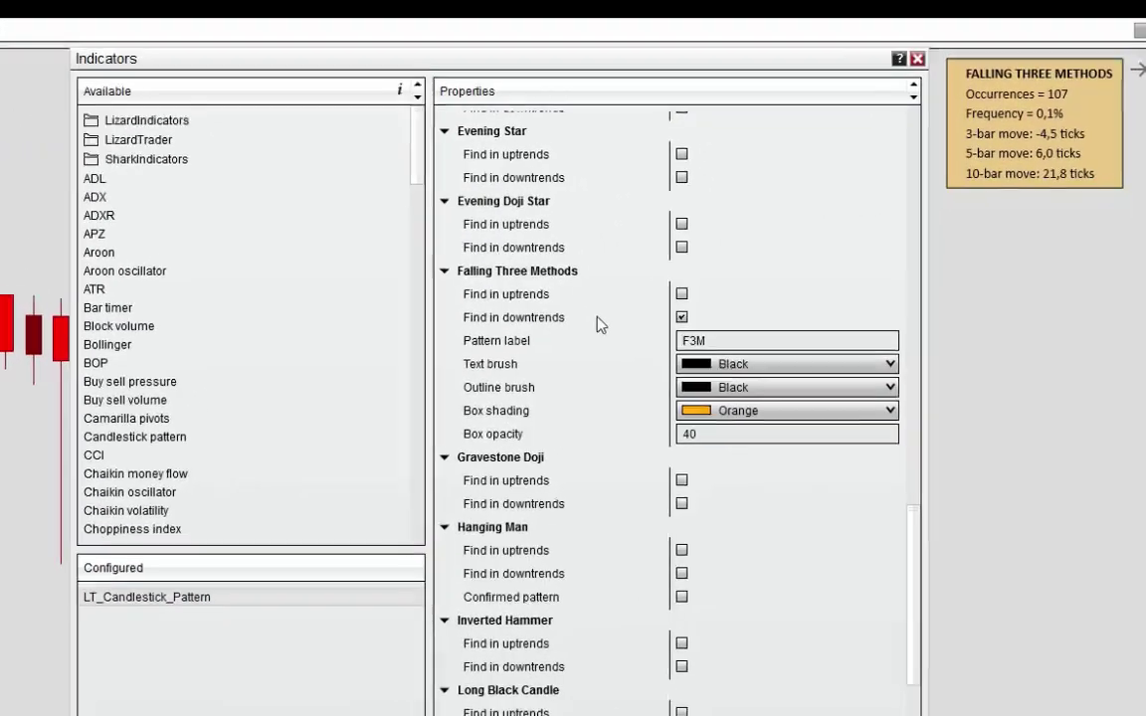
left_click_drag(909, 627, 908, 713)
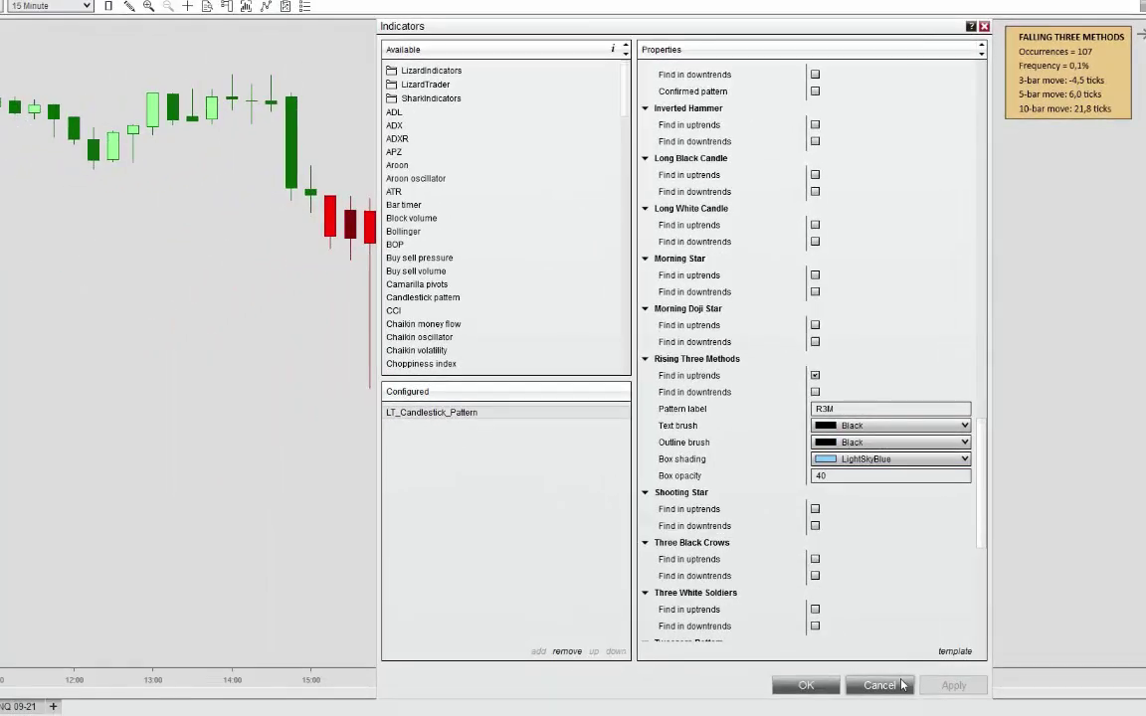
left_click(806, 685)
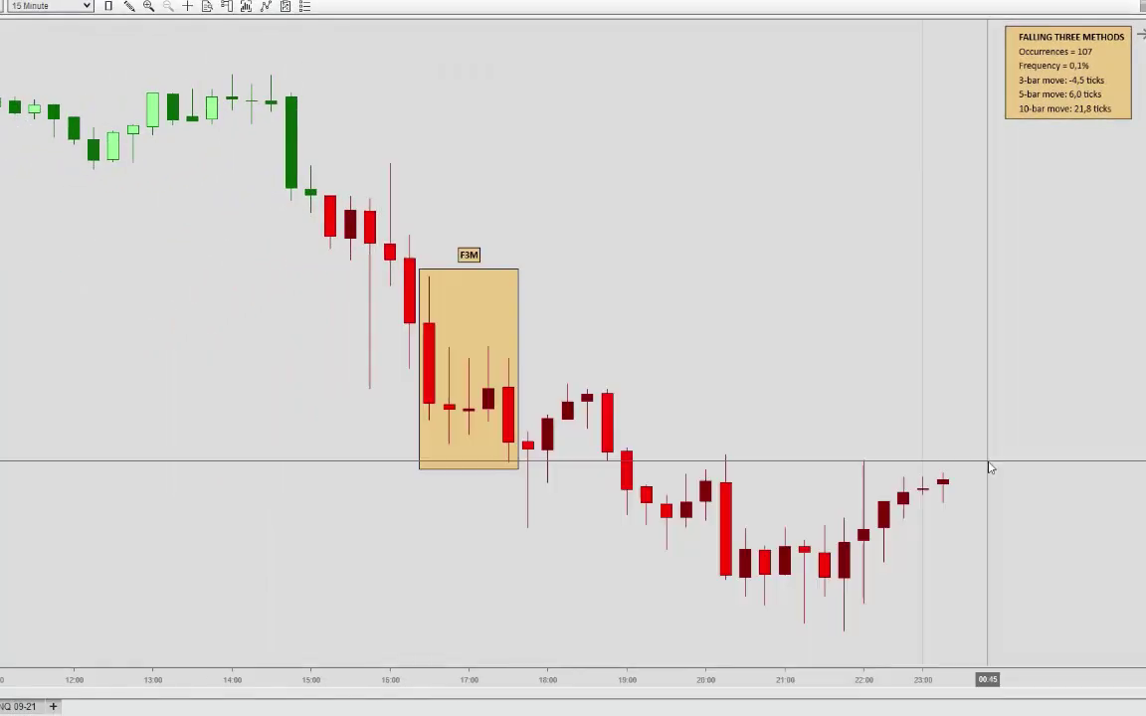